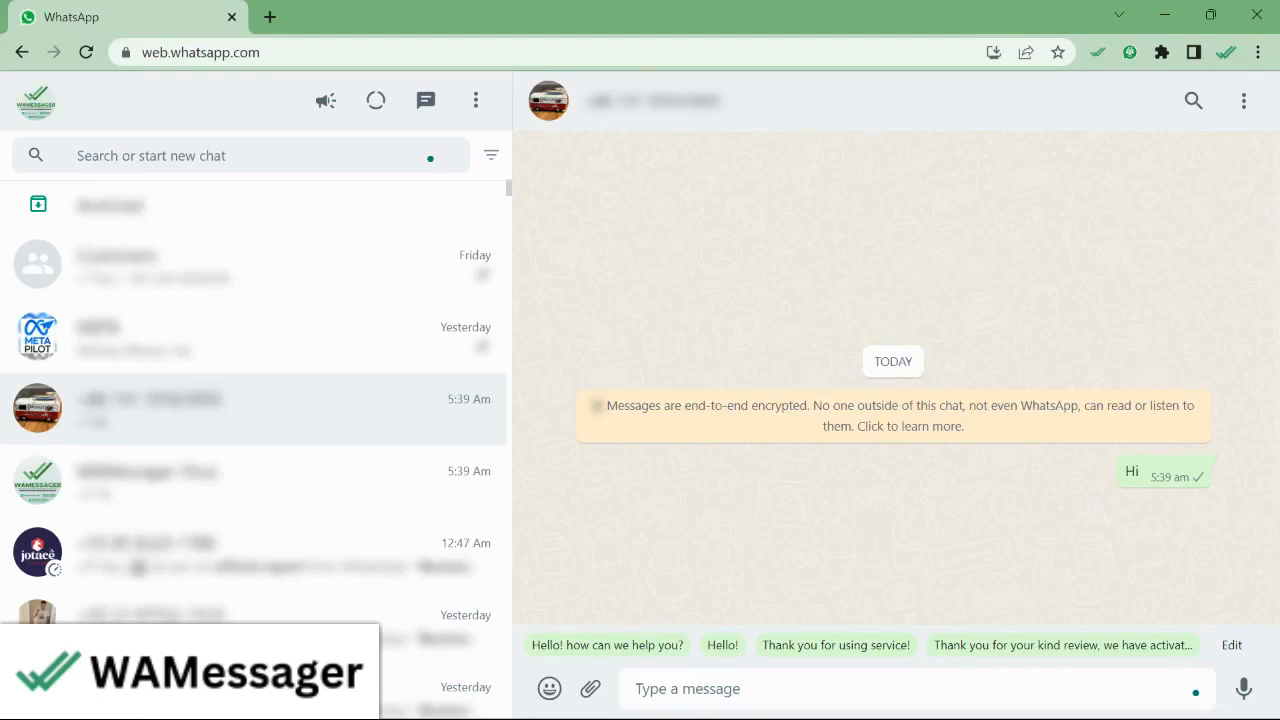
# Bring up the WAMessager bulk messaging panel over WhatsApp Web
pyautogui.click(1098, 52)
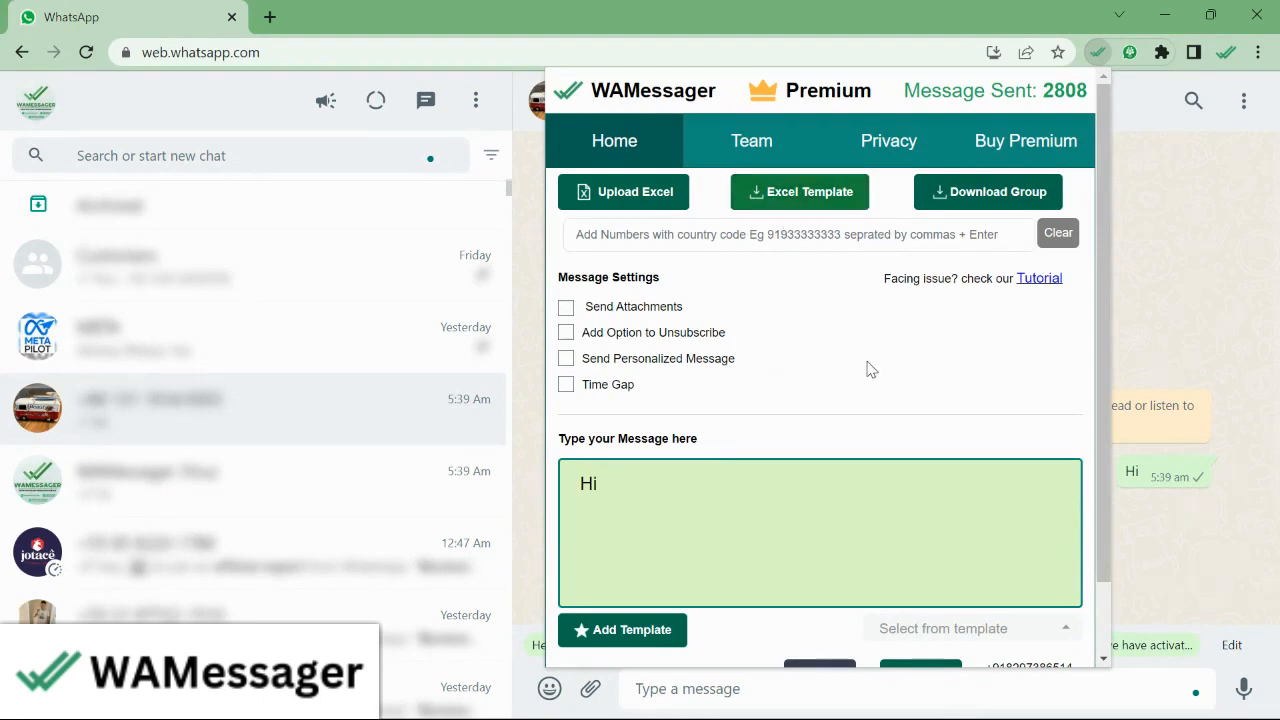
# Download the sample contacts Excel template and widen columns A and B to read the contacts
pyautogui.click(792, 193)
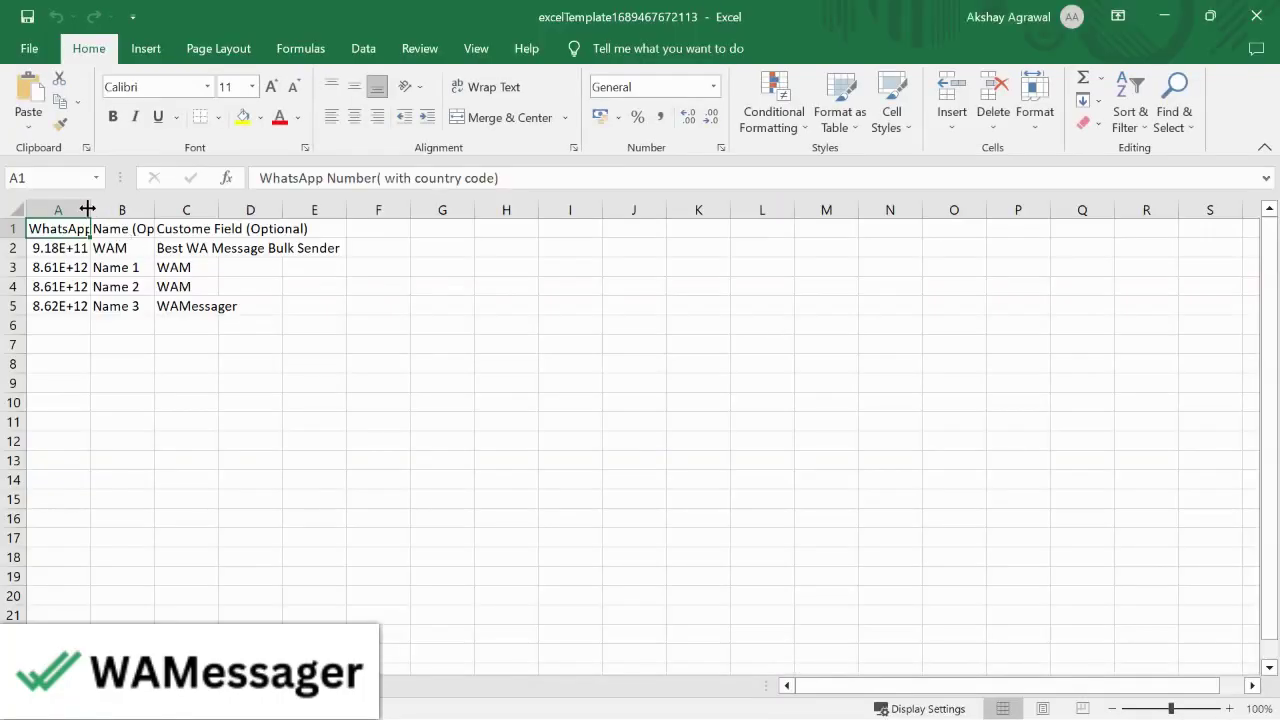
pyautogui.moveTo(88, 209); pyautogui.dragTo(333, 209)
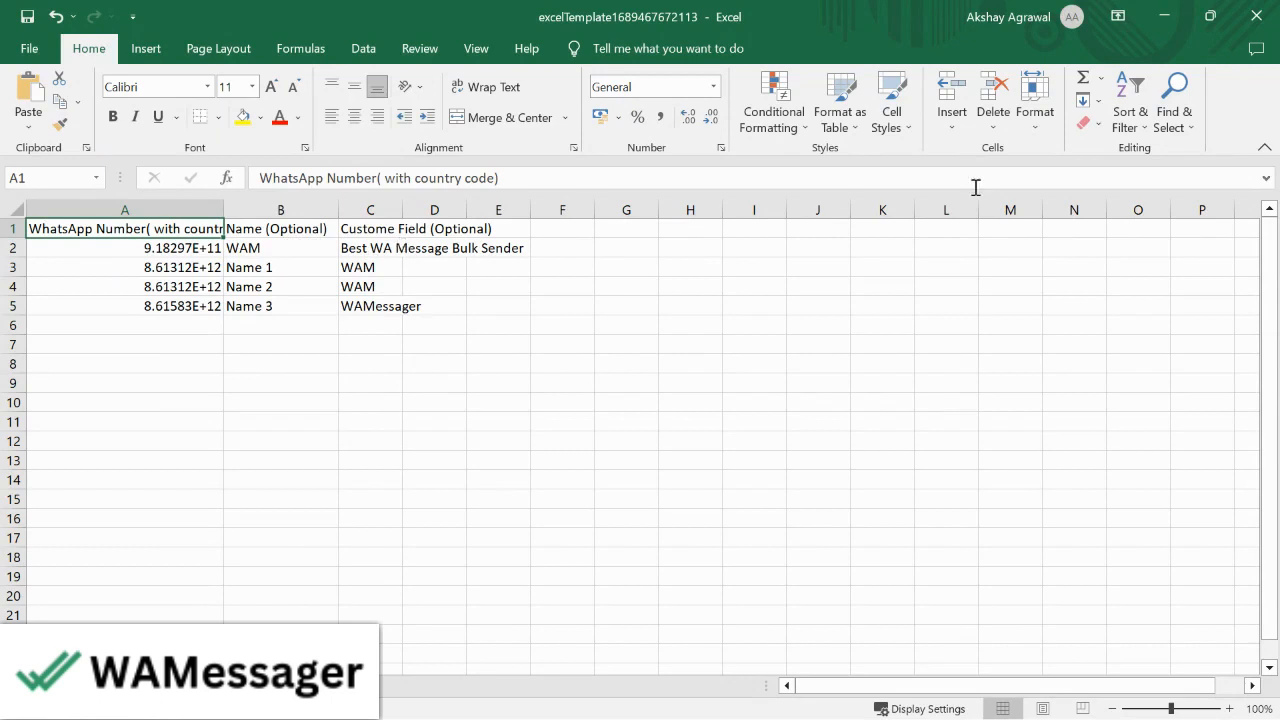
# Upload the excelTemplate file to WAMessager so it reports 4 contacts found, then check the Numbers Column list
pyautogui.click(1165, 17)
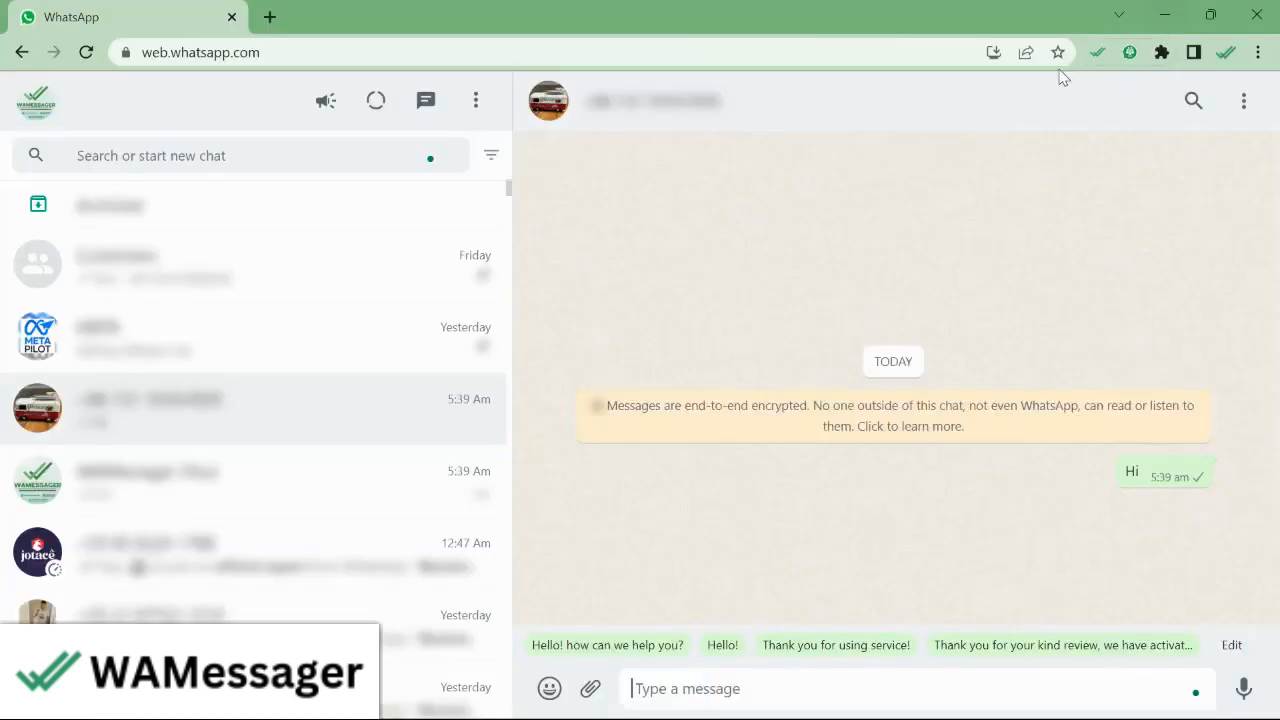
pyautogui.click(1097, 52)
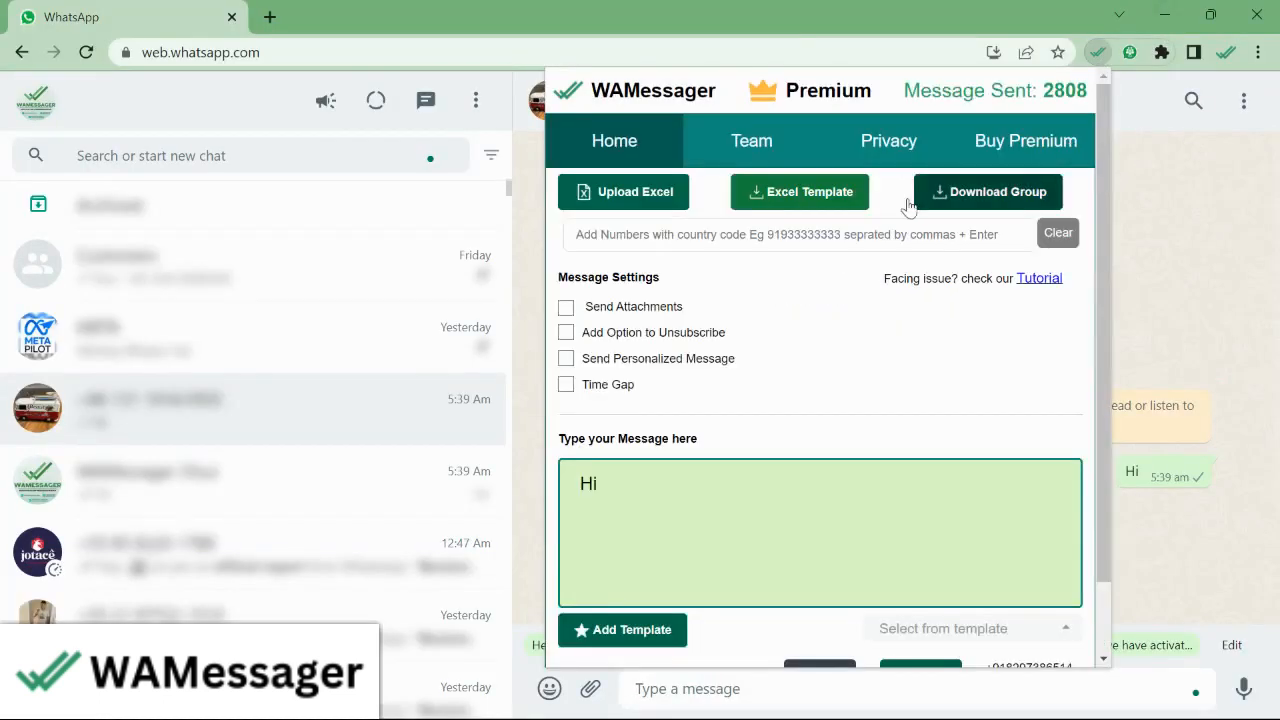
pyautogui.click(655, 195)
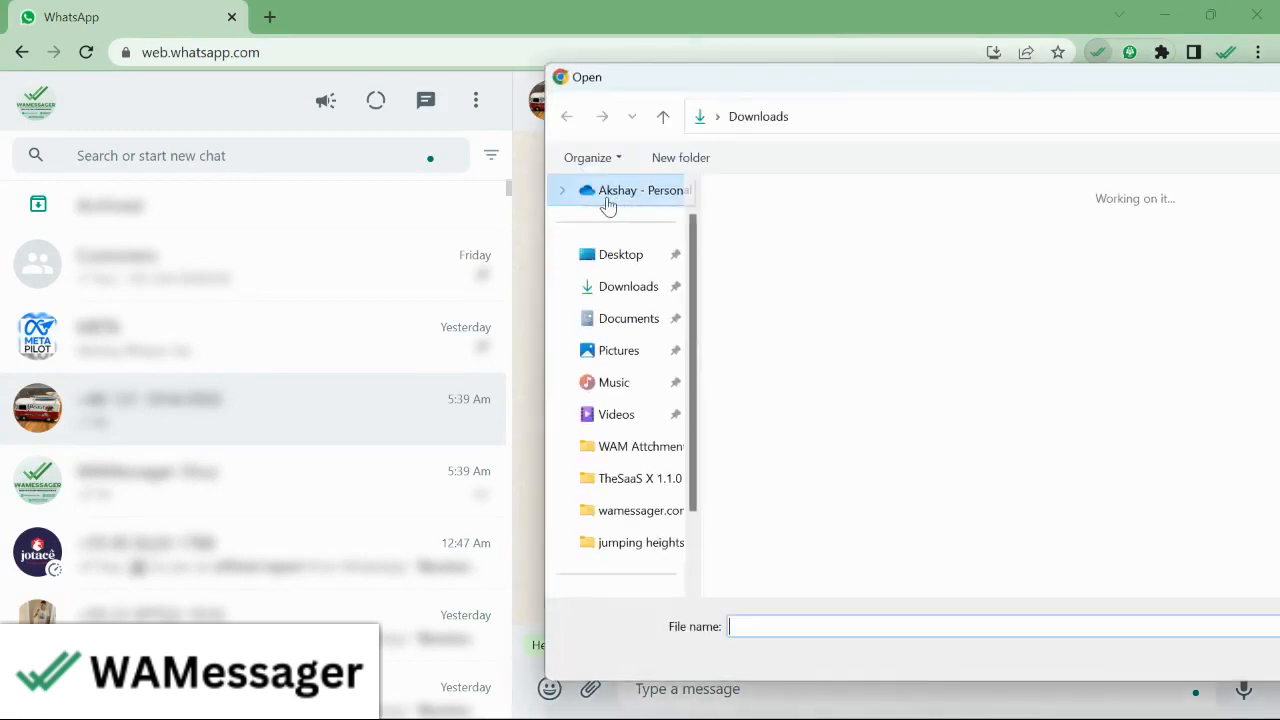
pyautogui.click(757, 255)
pyautogui.doubleClick(760, 268)
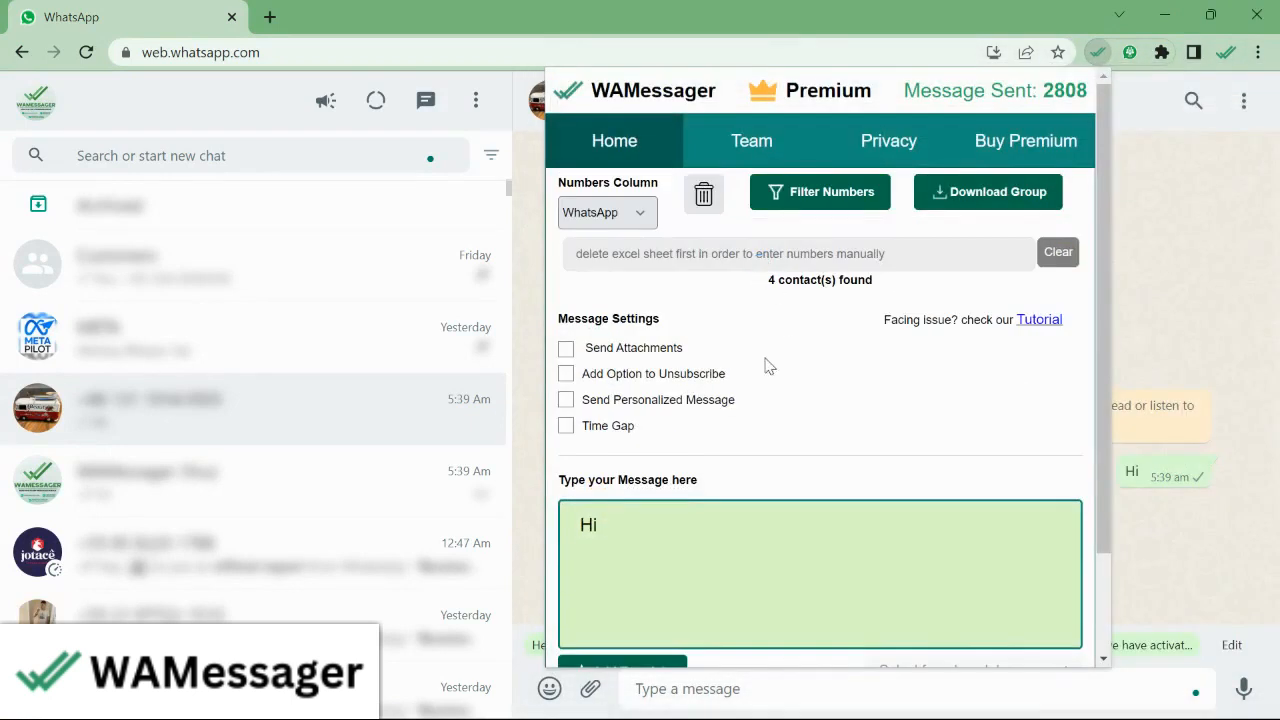
pyautogui.click(640, 213)
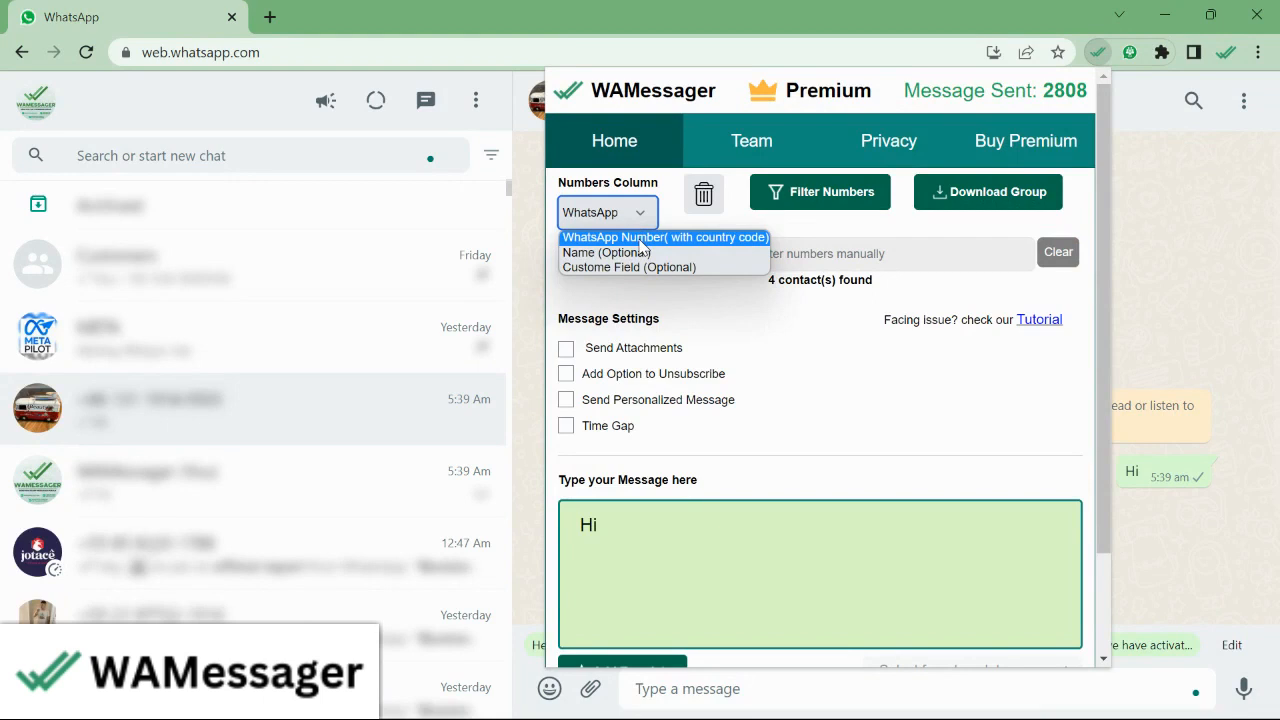
# Keep WhatsApp Number as the numbers column, enable personalized messages and insert the Name (Optional) variable
pyautogui.click(641, 238)
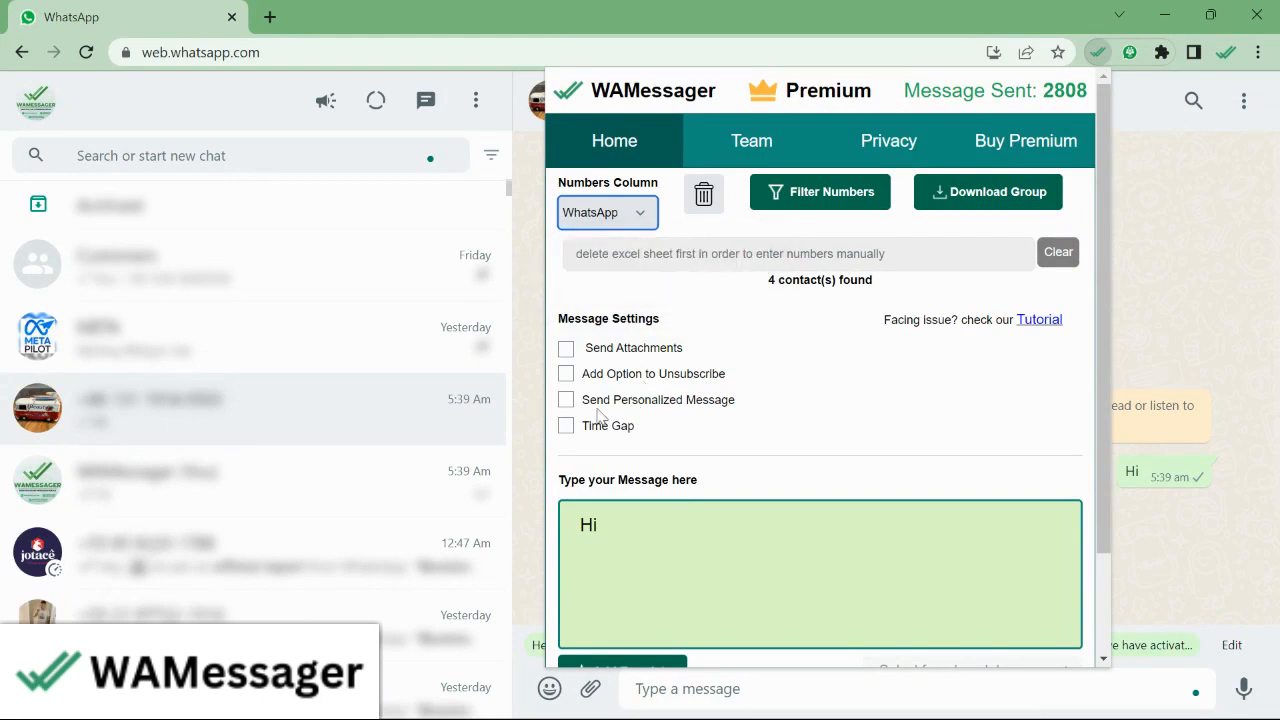
pyautogui.click(566, 400)
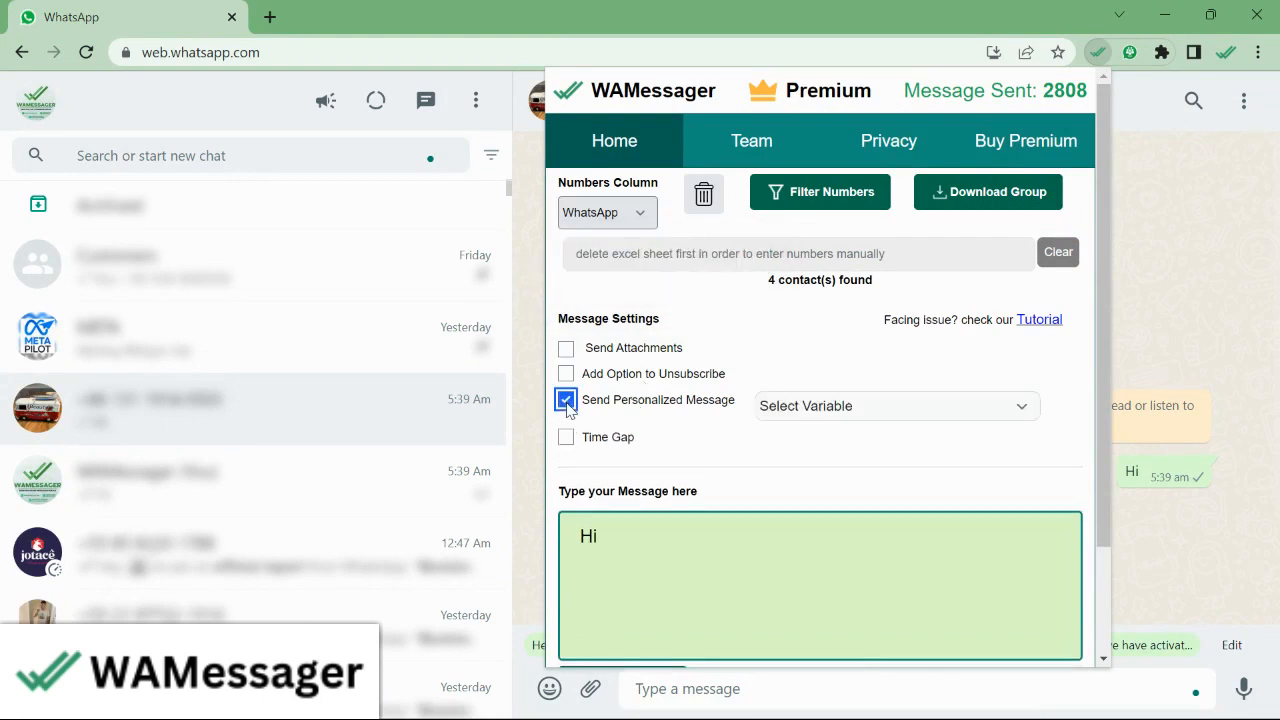
pyautogui.scroll(-1, 720, 430)
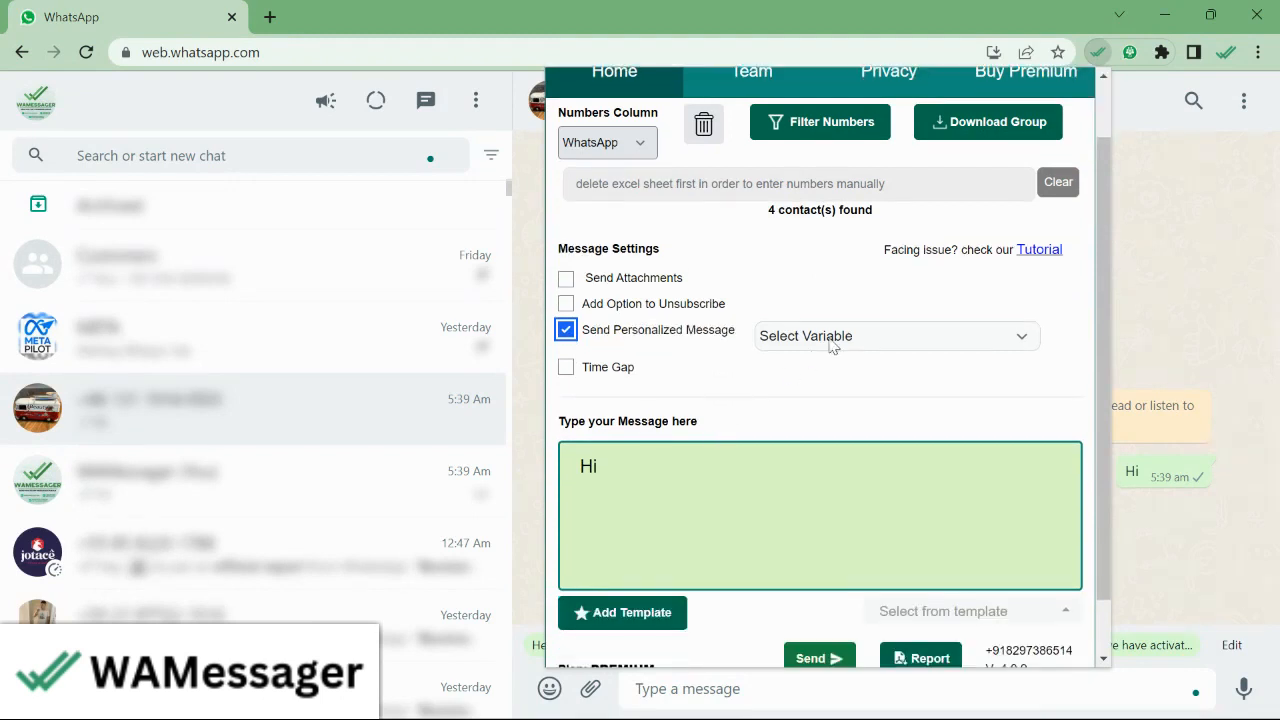
pyautogui.click(832, 340)
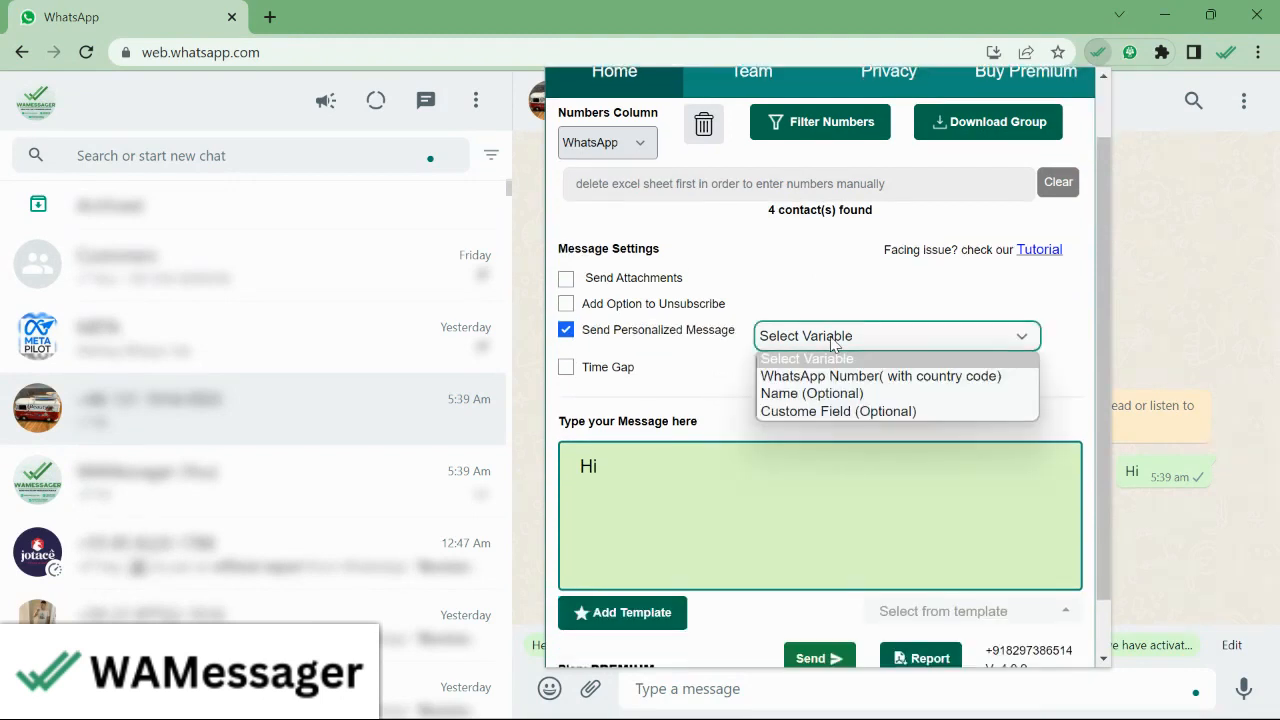
pyautogui.click(812, 393)
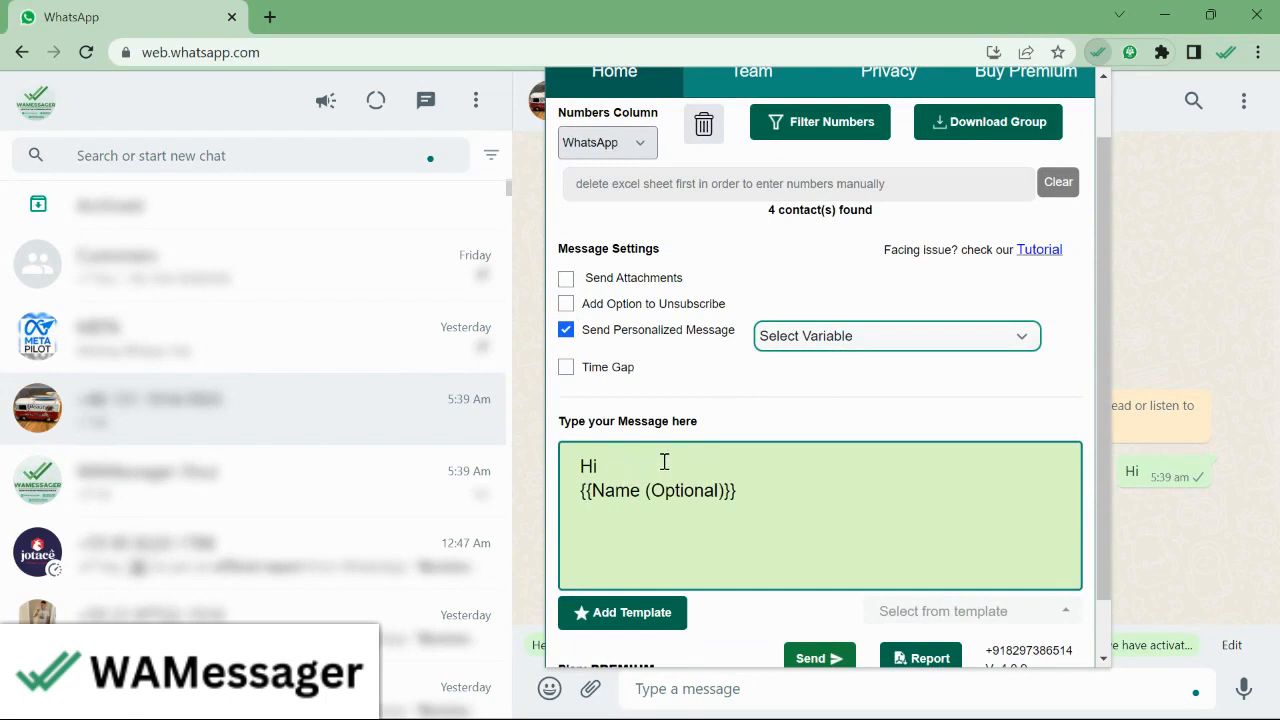
# Join the placeholder onto the Hi line so the message reads Hi {{Name (Optional)}}
pyautogui.click(757, 490)
pyautogui.click(623, 463)
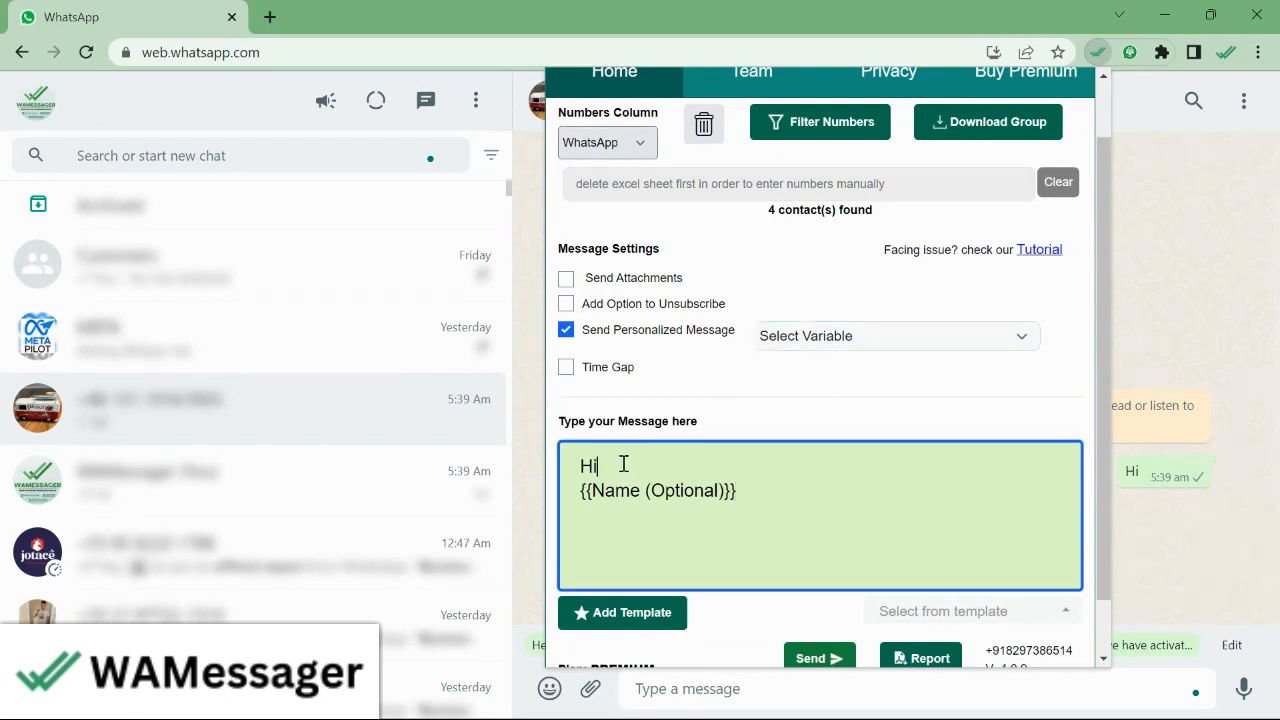
pyautogui.press('Delete')
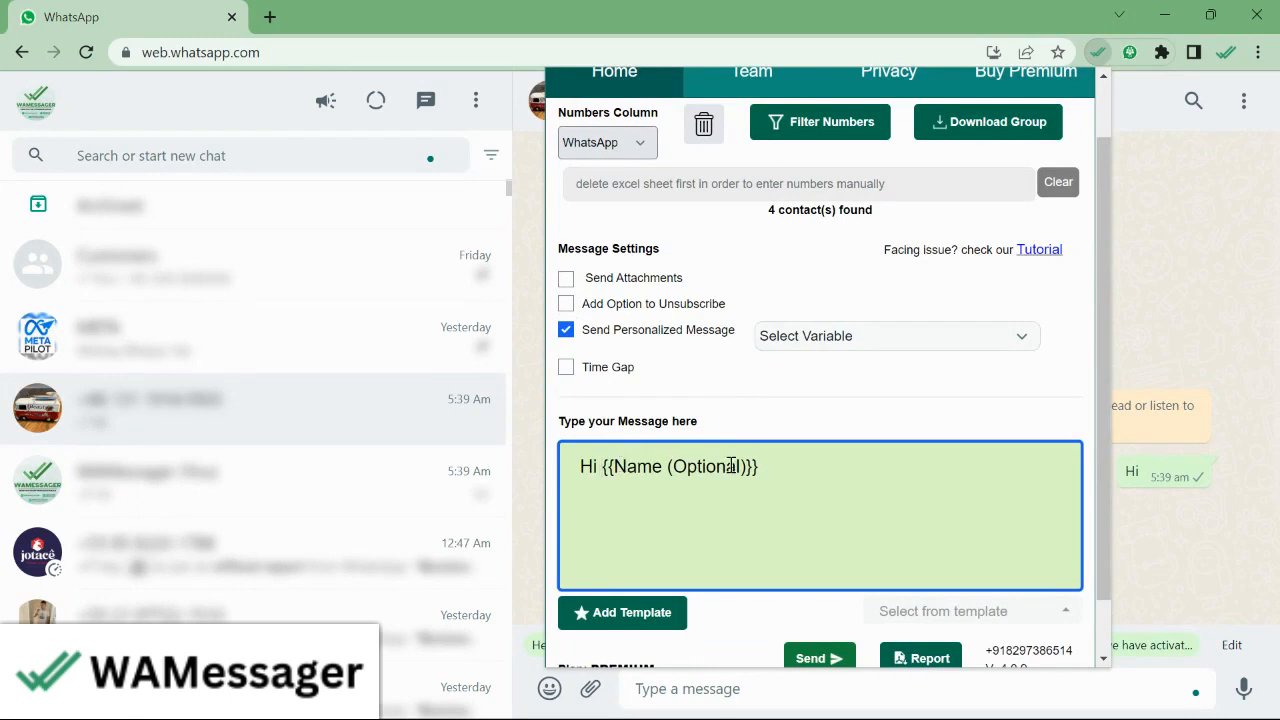
pyautogui.moveTo(758, 466); pyautogui.dragTo(603, 466)
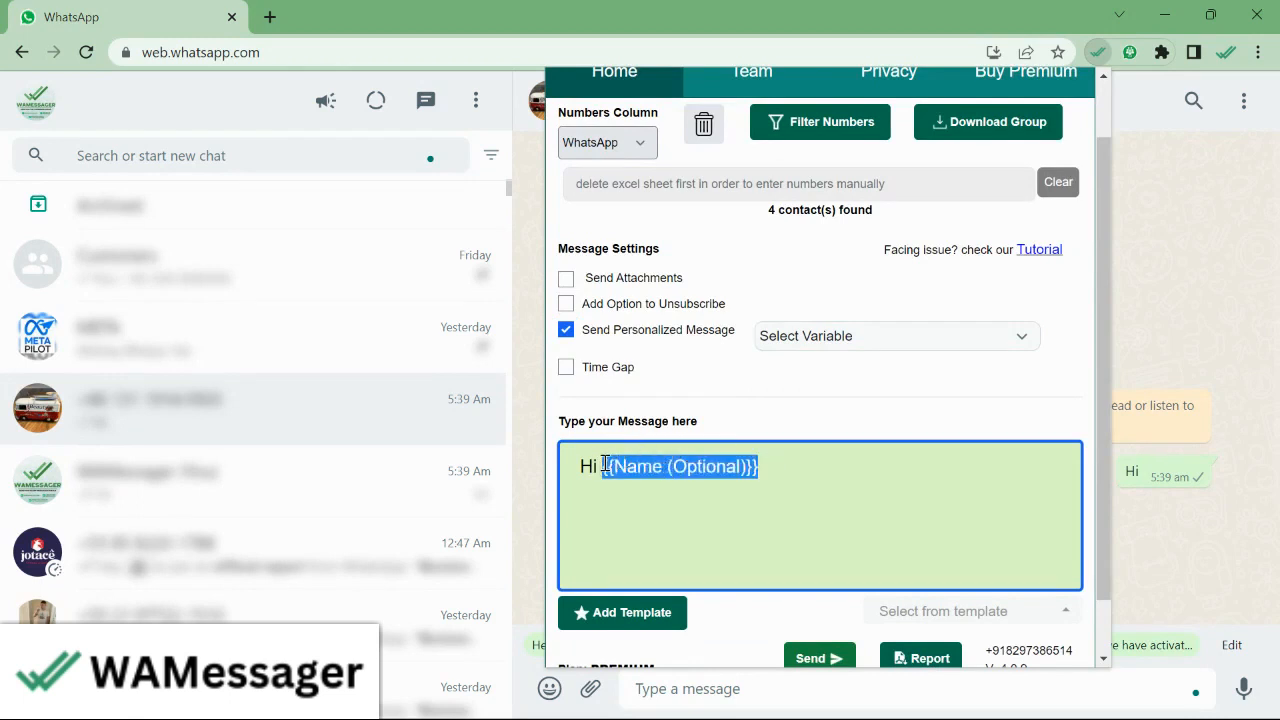
pyautogui.click(815, 458)
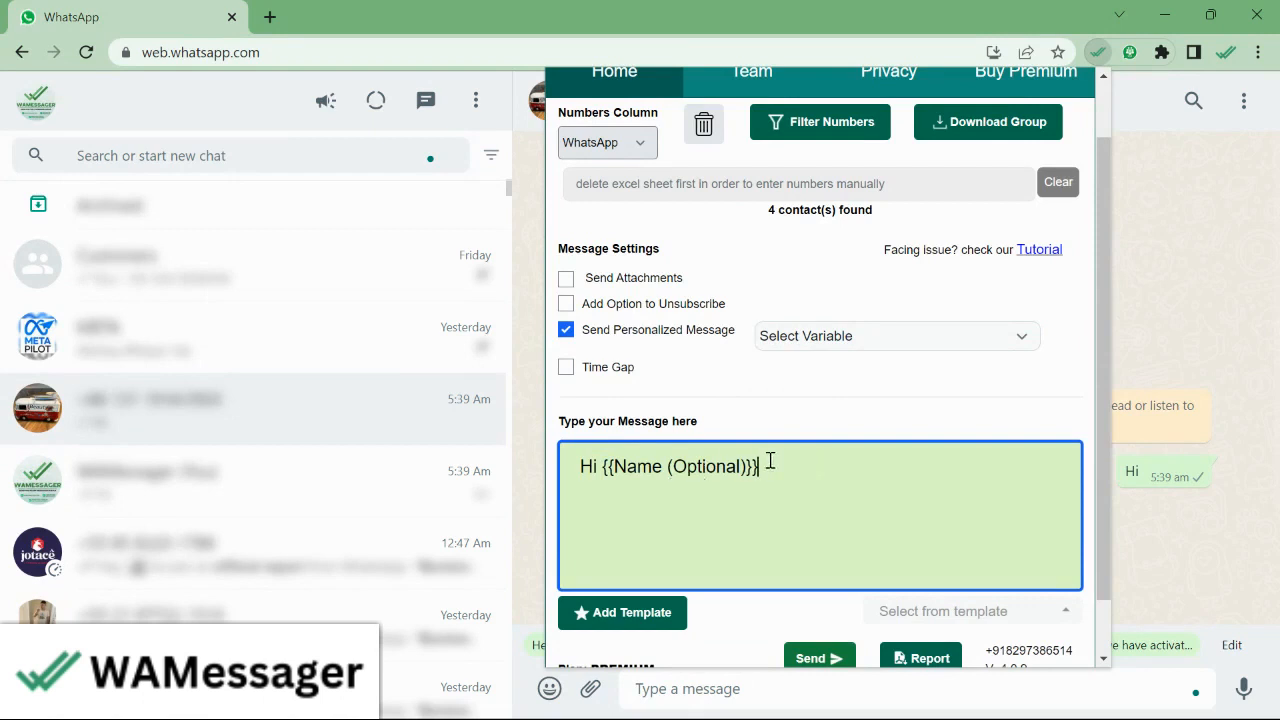
pyautogui.write(', how are you')
pyautogui.write('?')
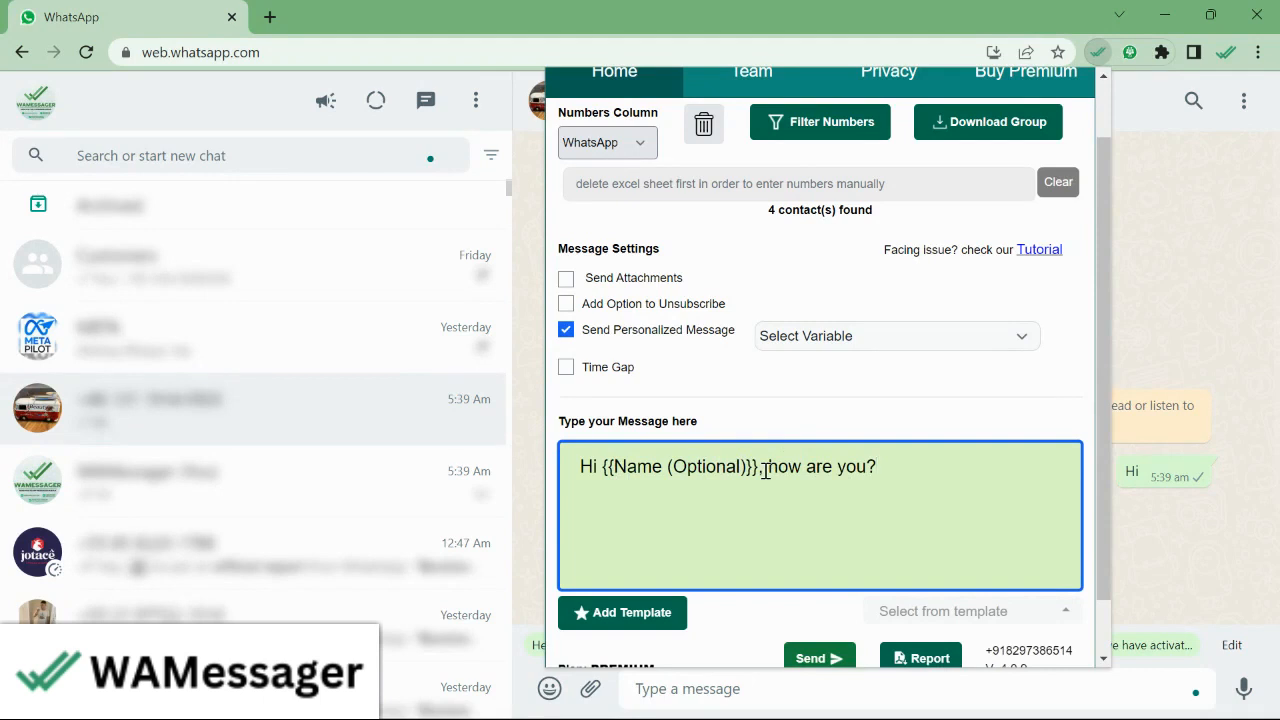
pyautogui.scroll(-1, 870, 420)
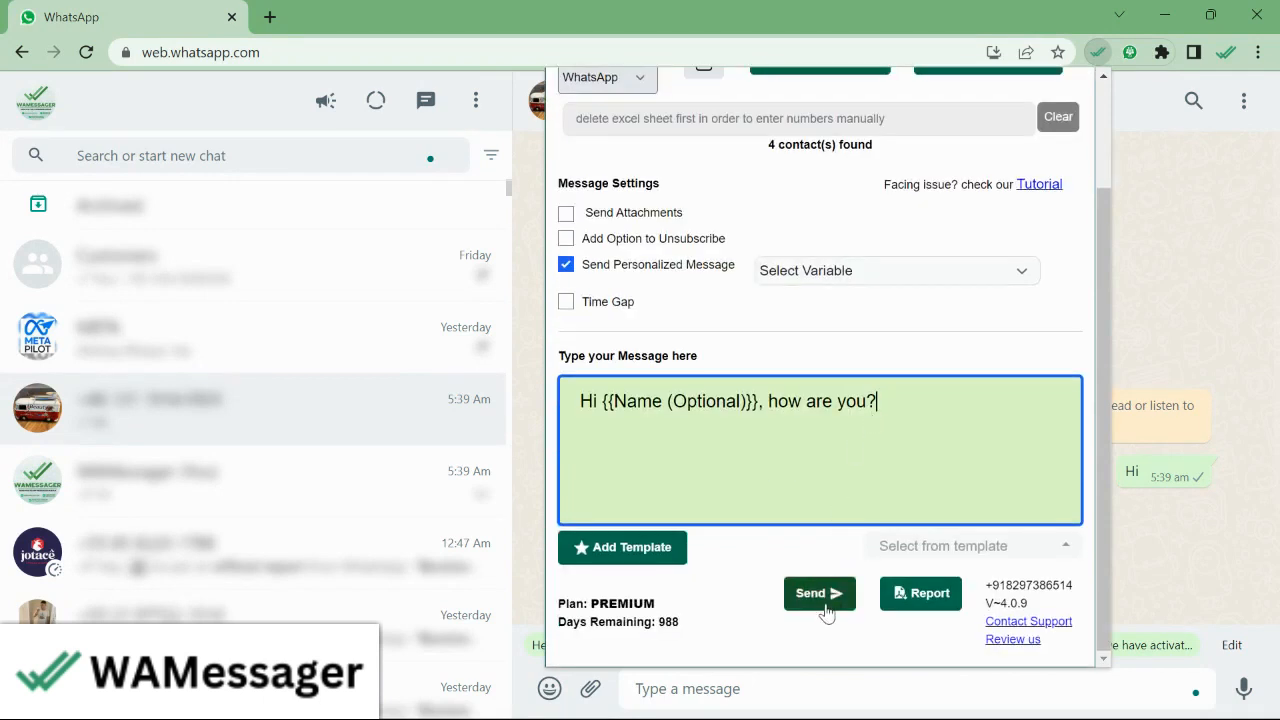
# Send the message 'Hi {{Name (Optional)}}, how are you?' to all 4 contacts and close the panel
pyautogui.click(820, 593)
pyautogui.click(1097, 52)
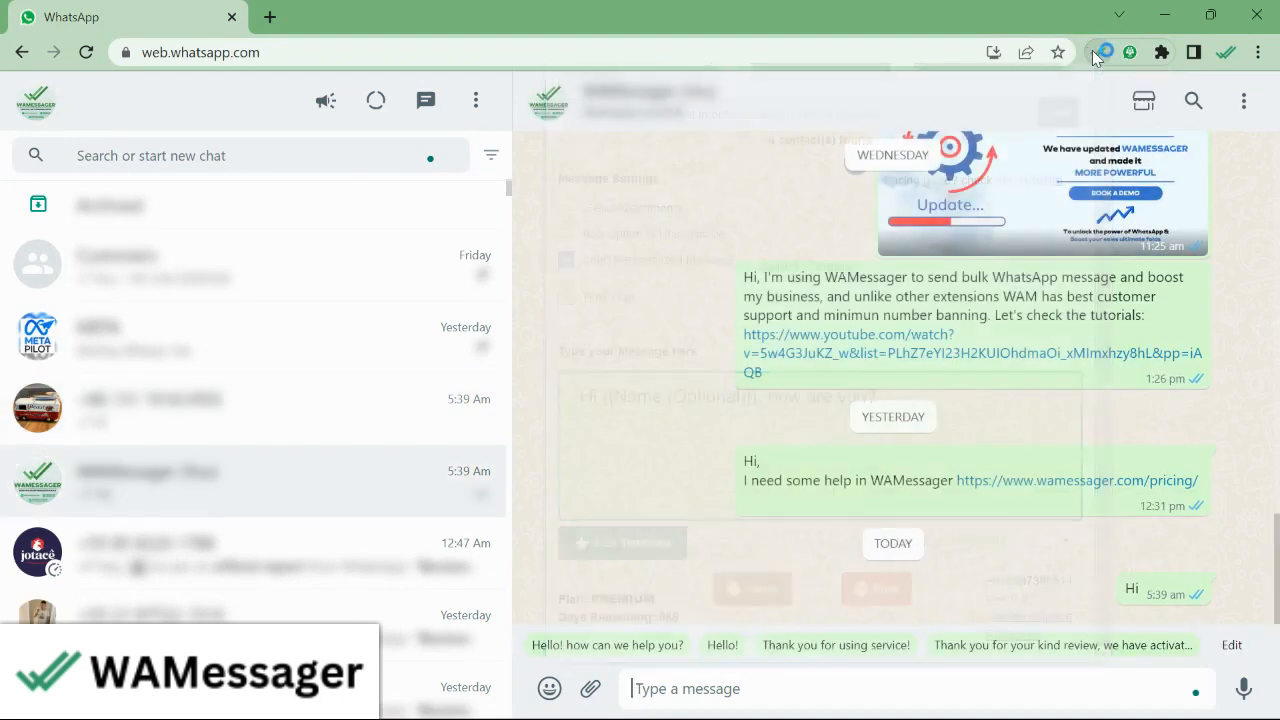